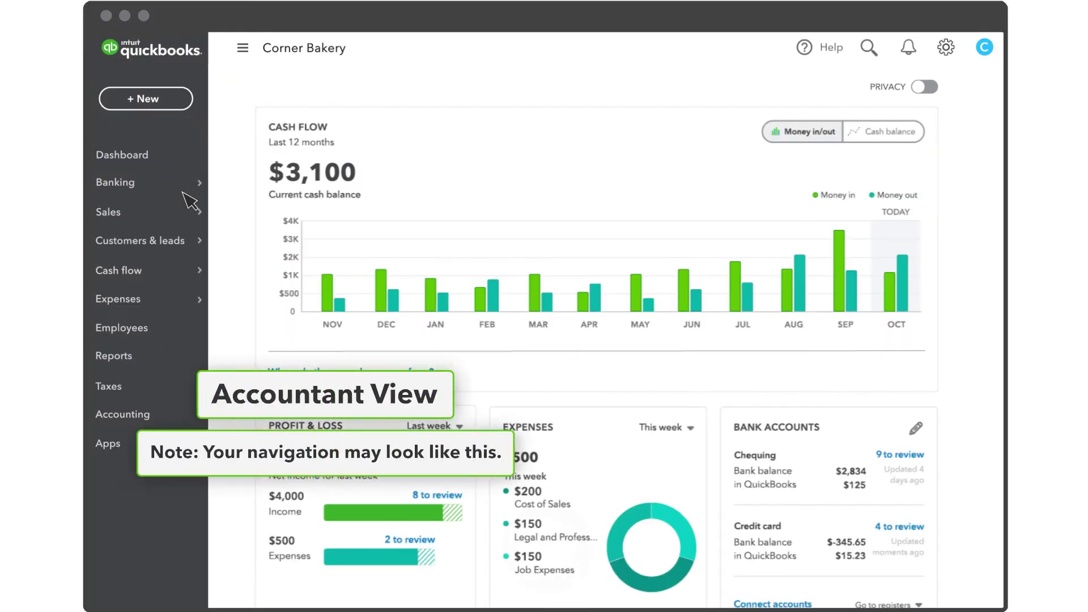
mouse_move(108, 212)
click(247, 246)
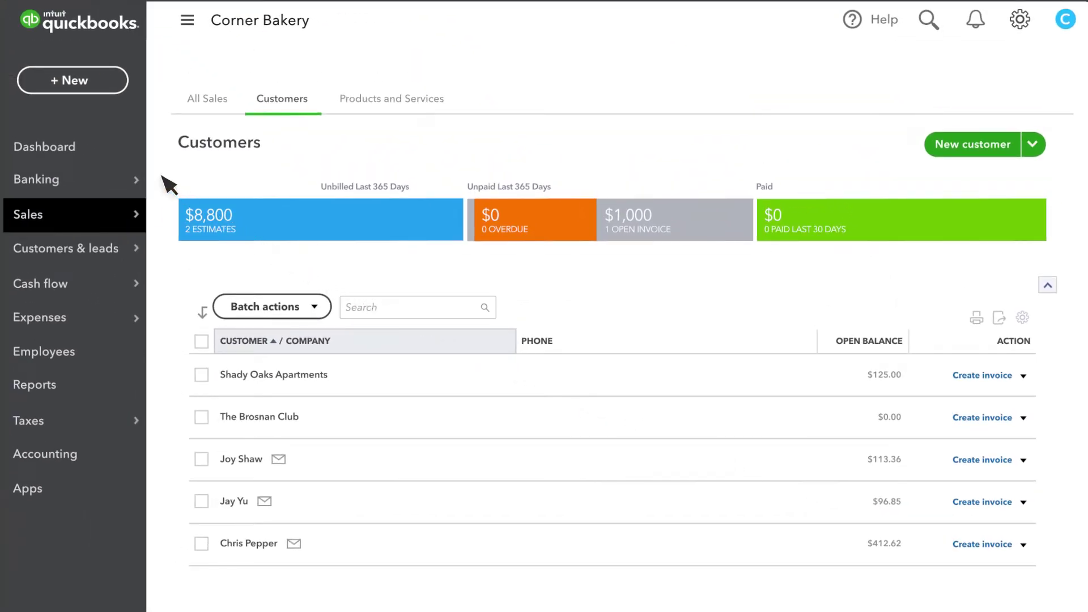
Step: Create a new invoice from + New and choose The Brosnan Club as the customer
click(92, 85)
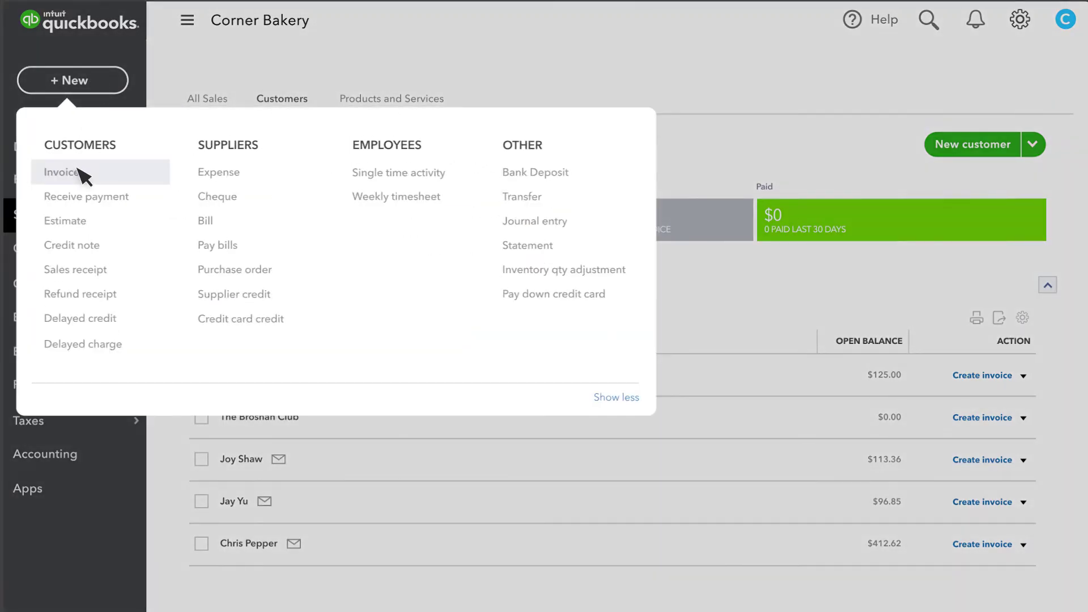
click(61, 172)
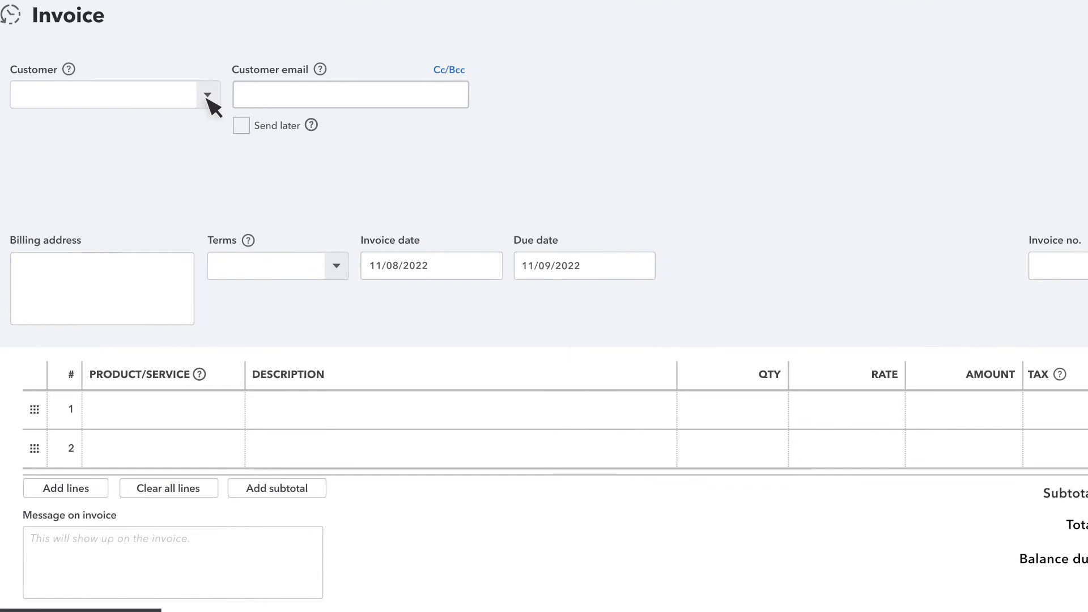
click(196, 93)
click(145, 195)
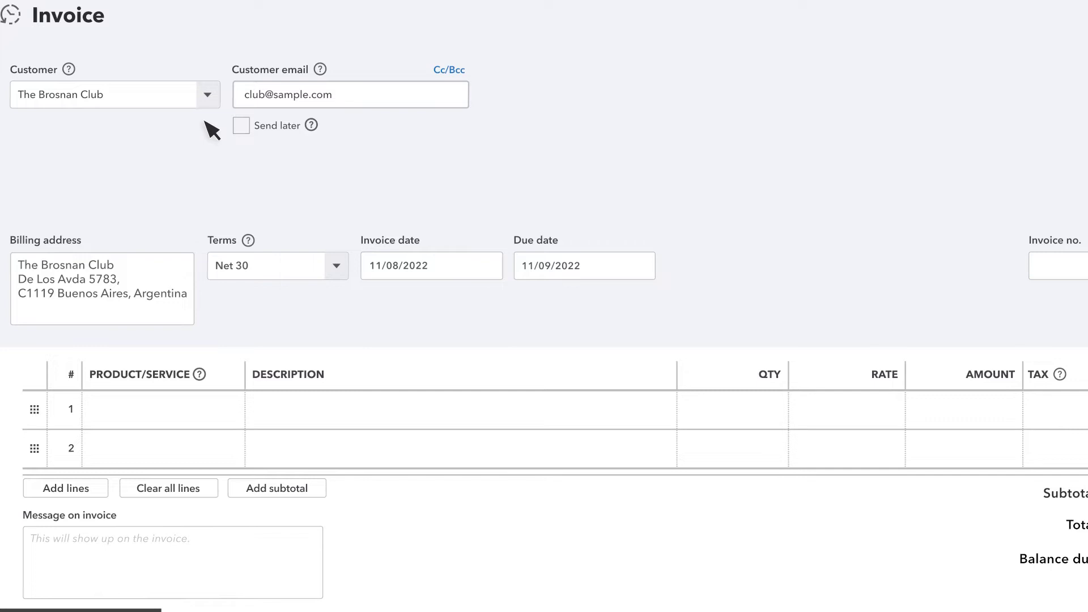
Step: Reopen the customer list and close it with The Brosnan Club still selected
click(205, 98)
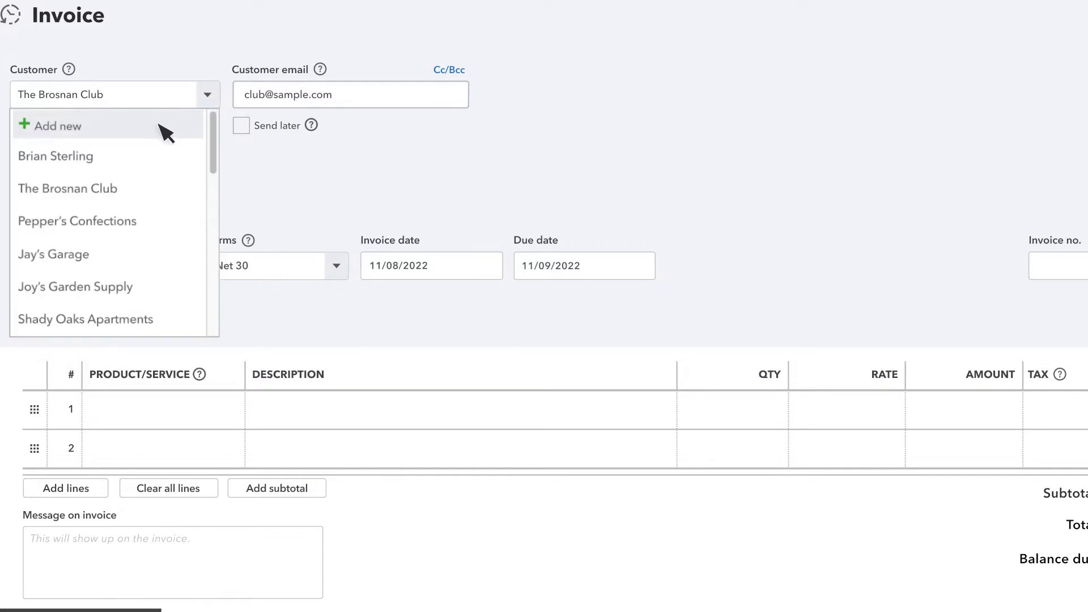
click(183, 147)
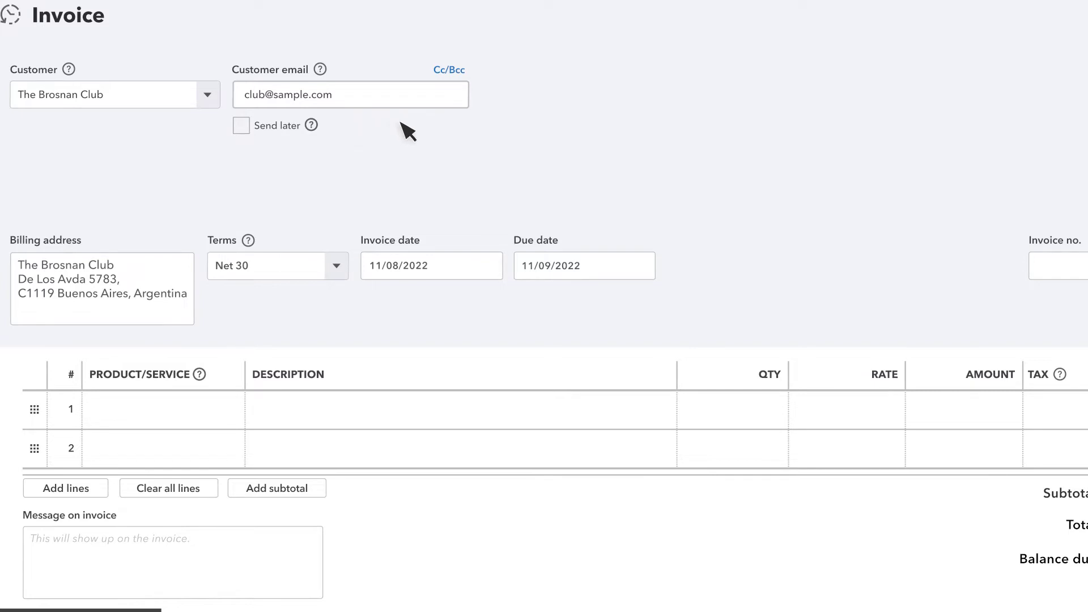
text(, joy@sample.com)
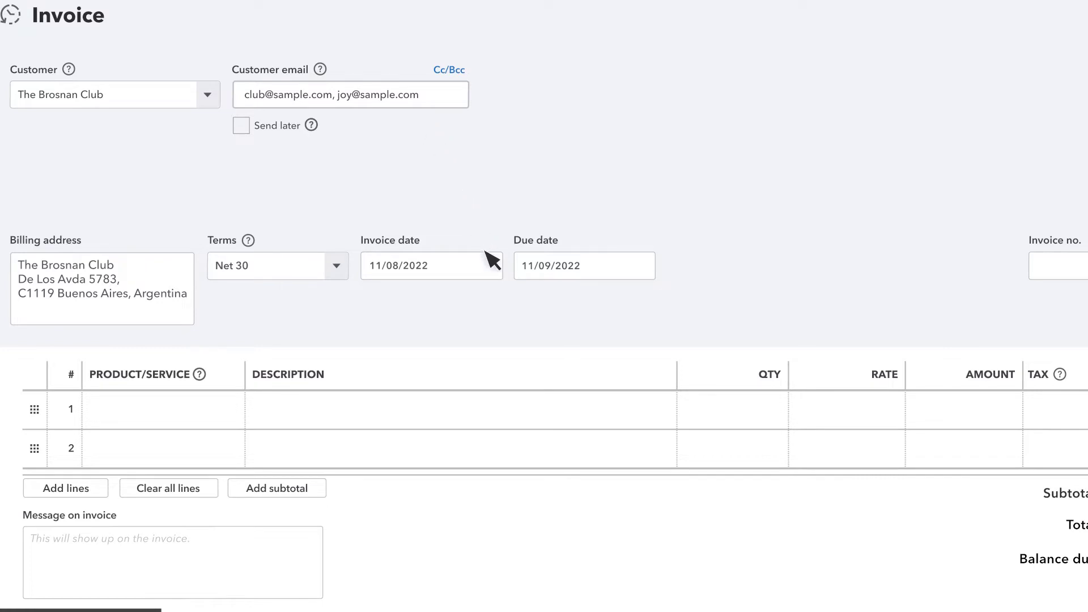
Step: Keep the invoice date at 11/08/2022, switch terms to Net 15, and check field settings
click(492, 268)
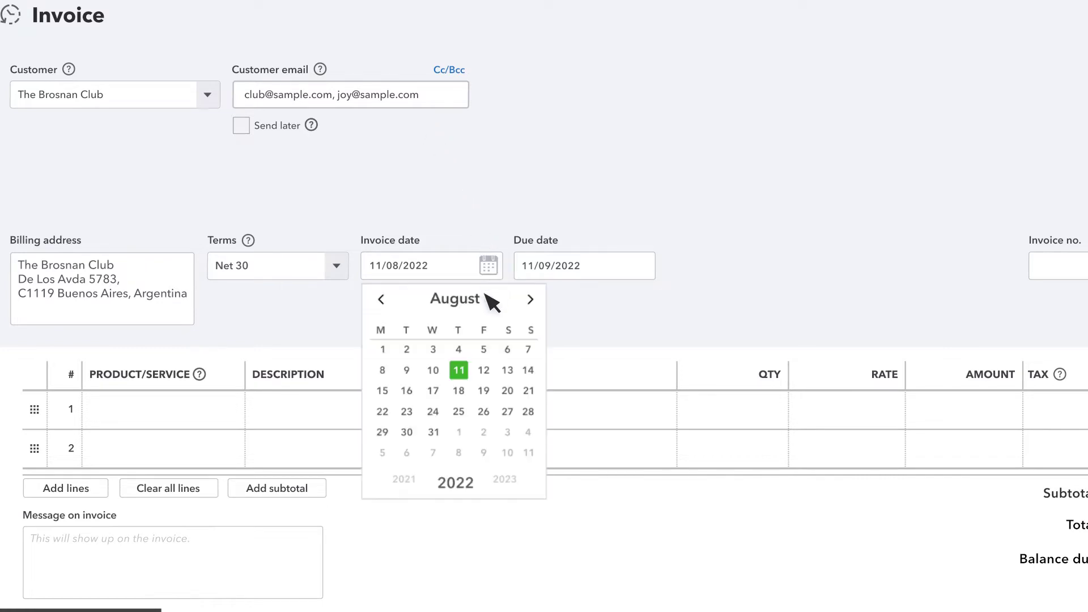
click(460, 372)
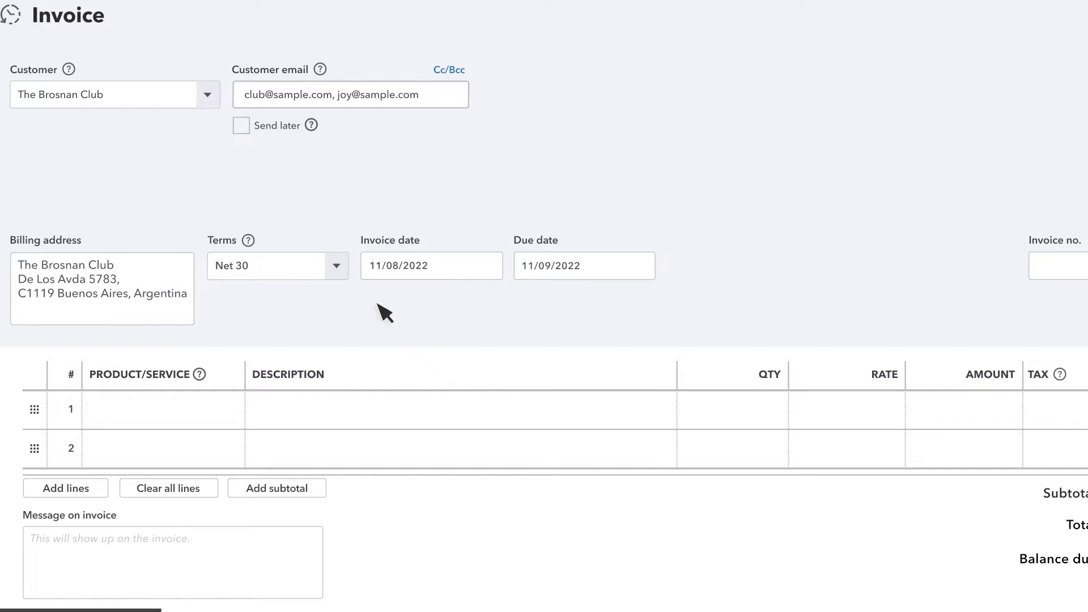
click(338, 271)
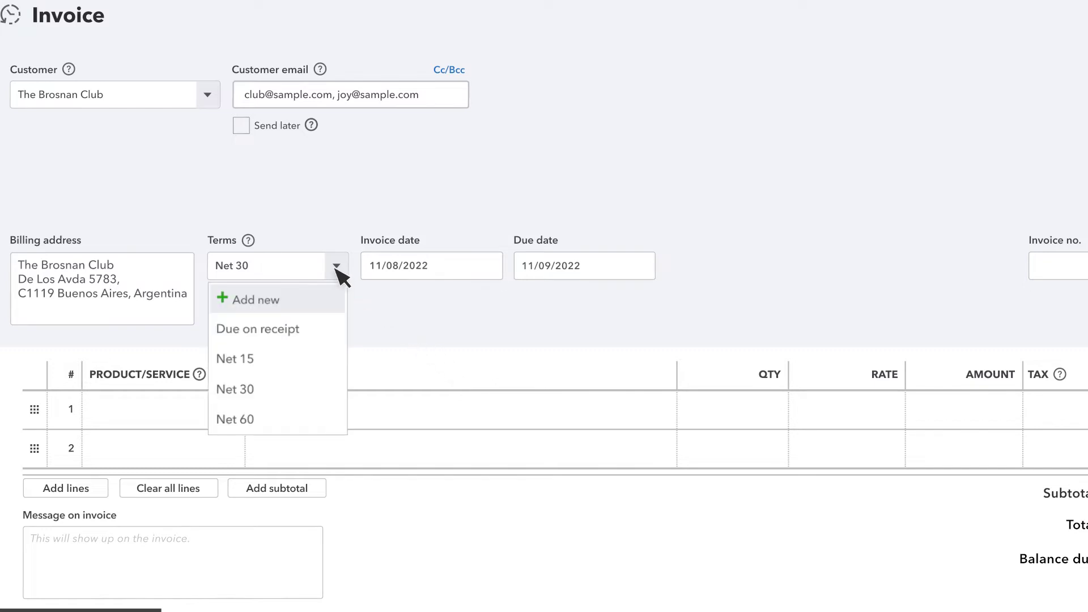
click(324, 358)
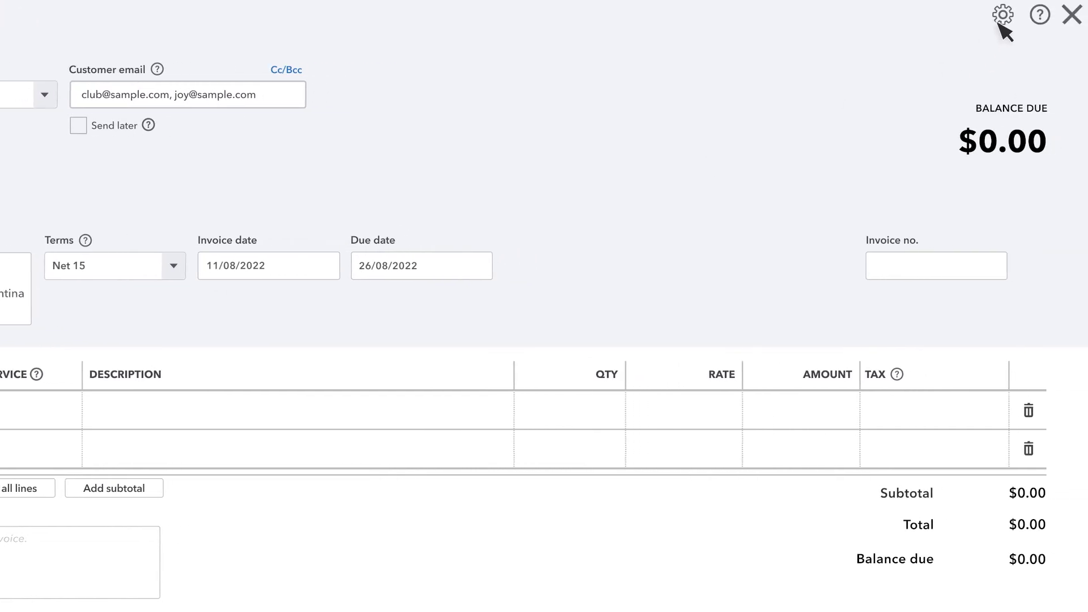
click(1003, 16)
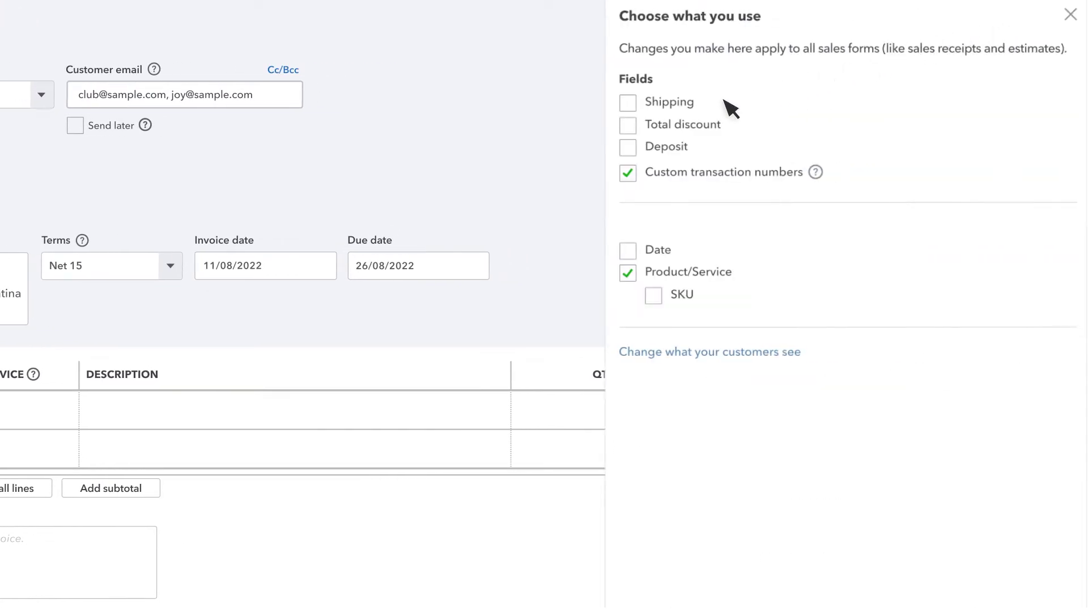
key(Escape)
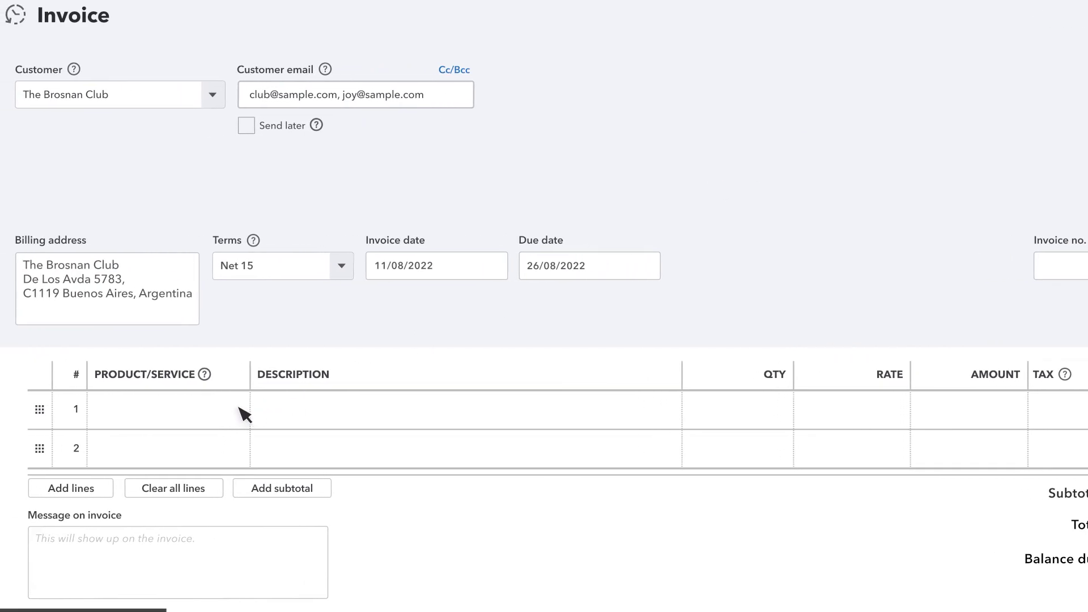
Step: Put Catering on line one and re-enter its rate as 50.00
click(245, 416)
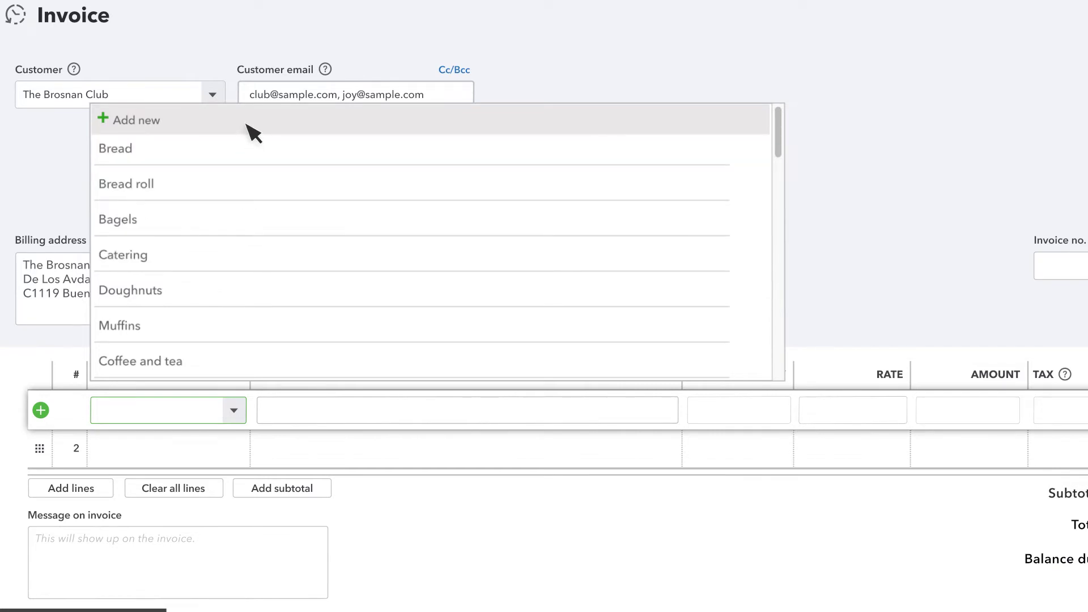
click(302, 259)
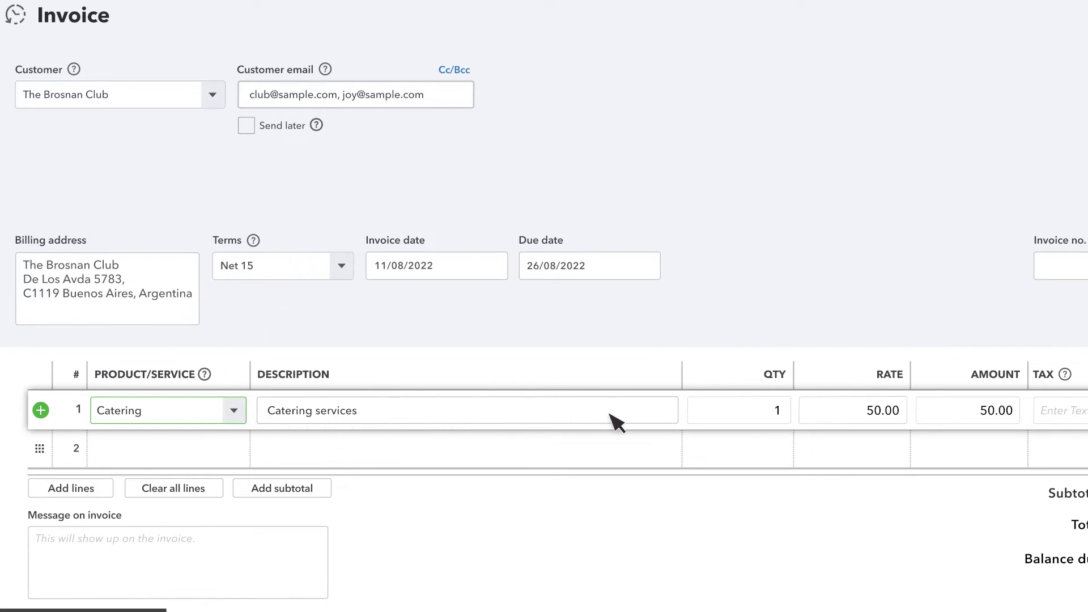
click(893, 409)
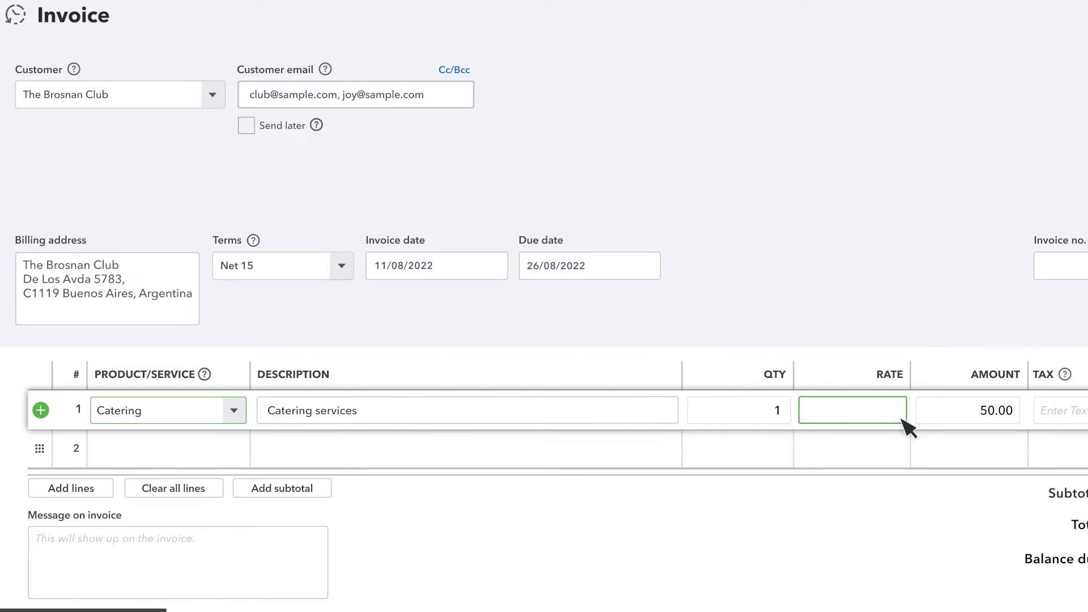
text(60)
key(ctrl+a)
text(50)
scroll(476, 340, down, 3)
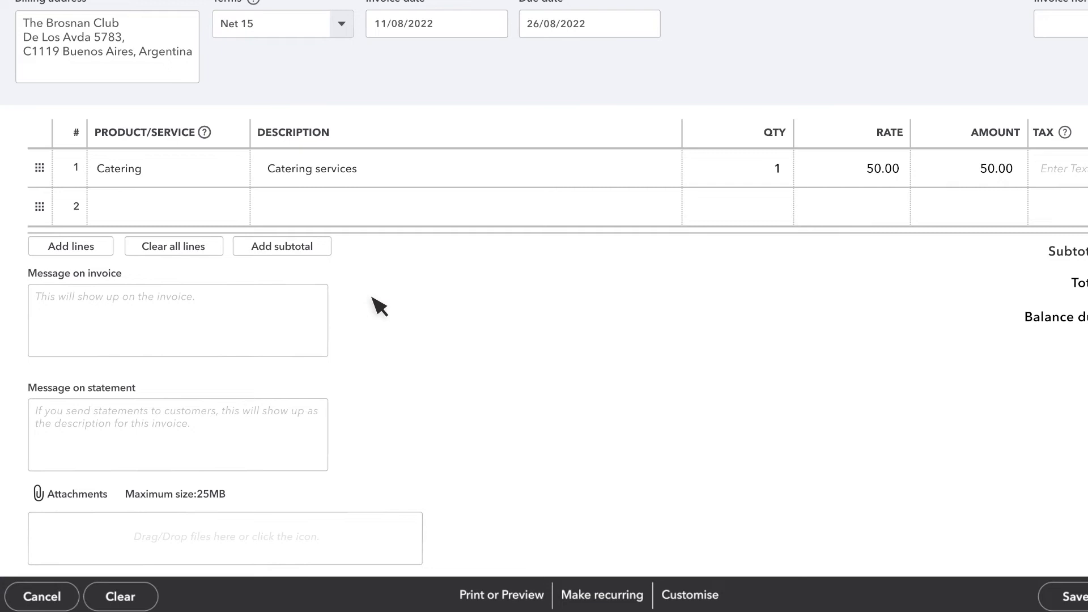
Step: Write 'Thank you for your business.' as the invoice message and 'This was for catering.' as the statement note
click(286, 317)
text(Thank you for your business.)
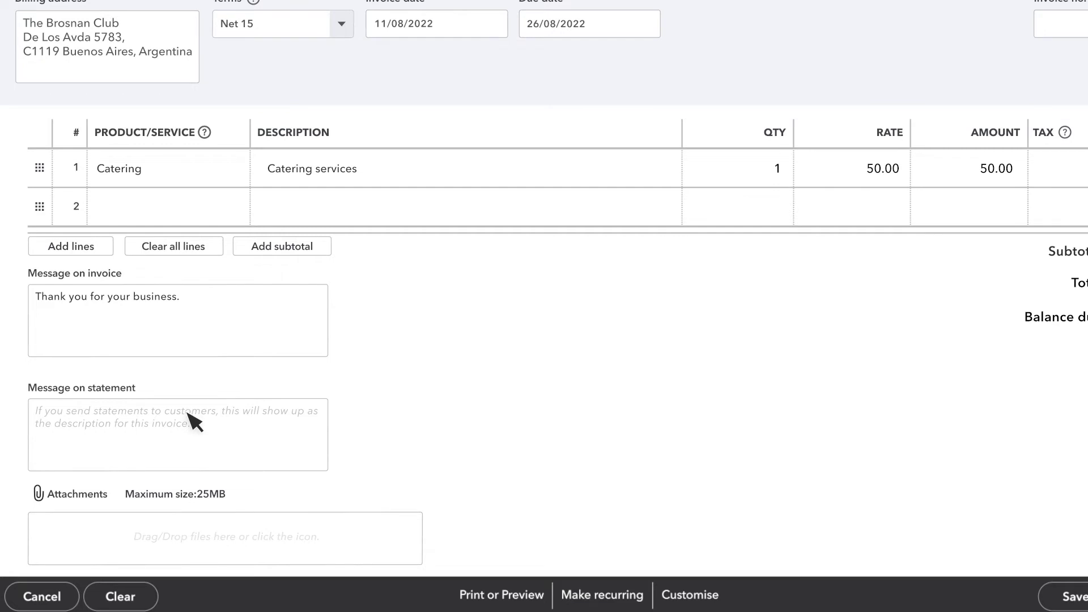
click(194, 421)
text(This was)
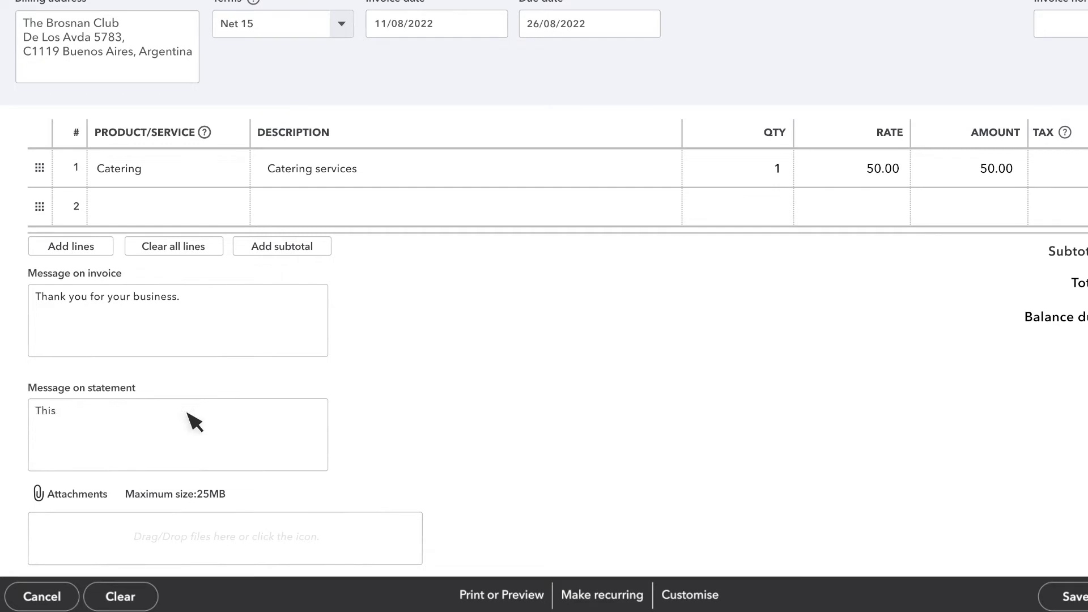
text( for catering.)
scroll(194, 420, right, 4)
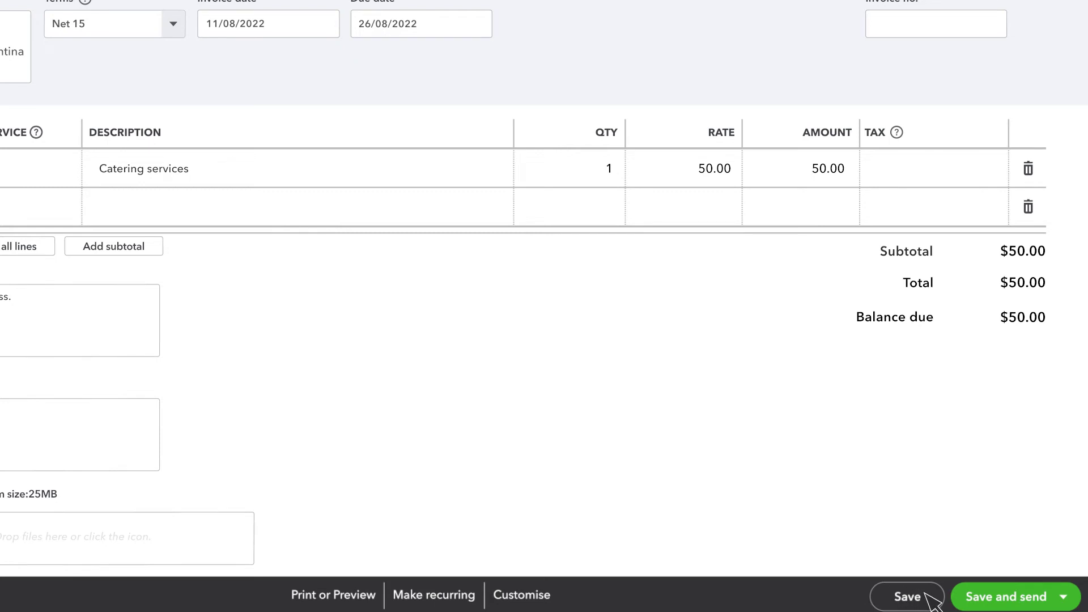
Step: Expand the arrow menu beside Save and send on the $50.00 invoice
click(1064, 597)
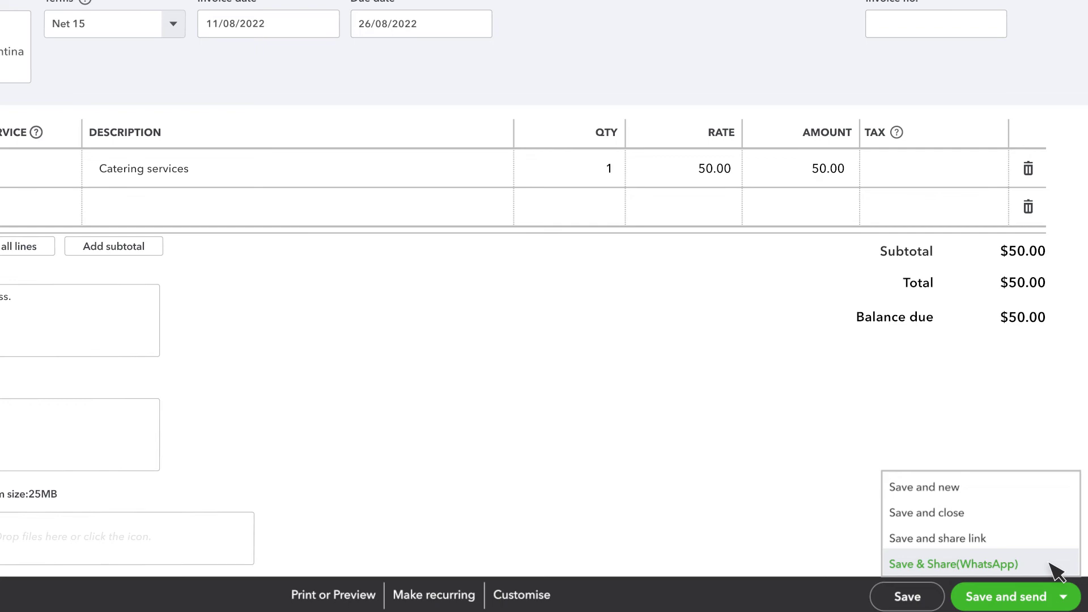
Step: Save the invoice, review the email preview to The Brosnan Club, and send it
click(1005, 596)
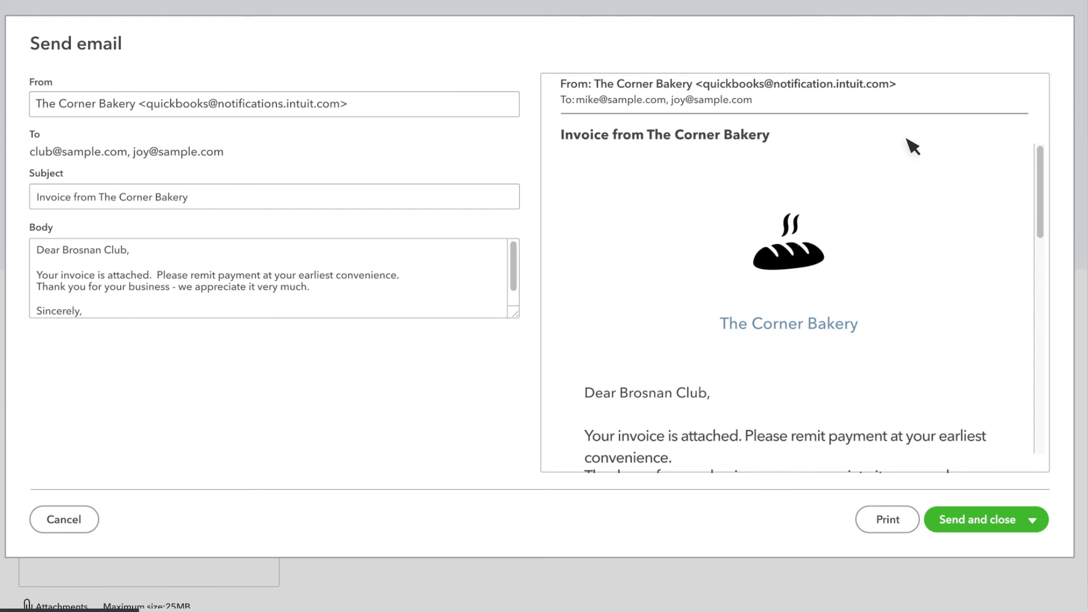
drag(1039, 196, 1047, 434)
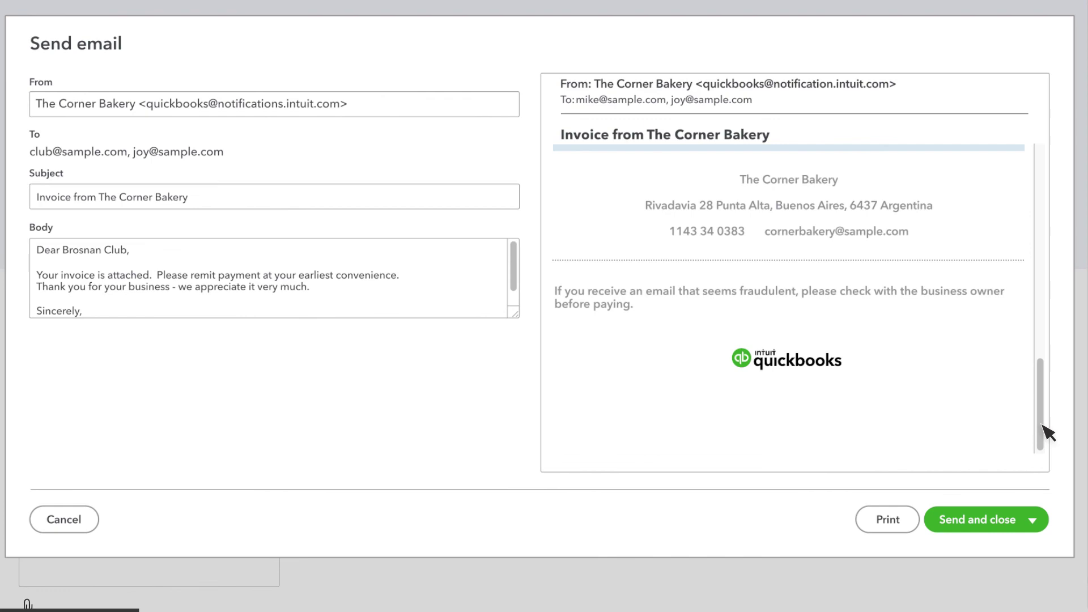
click(977, 519)
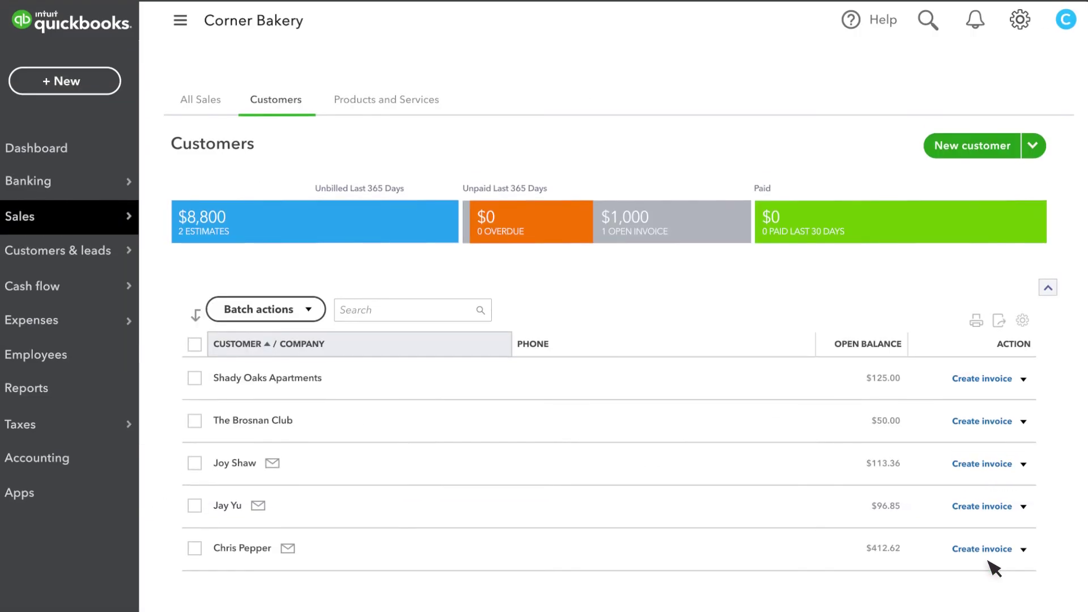